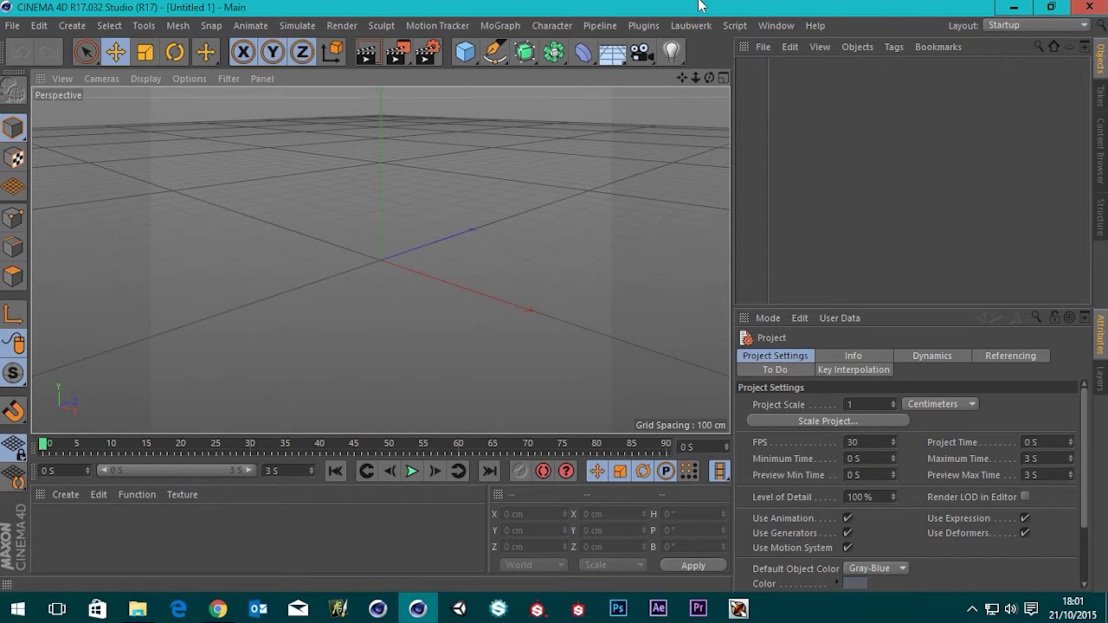
Add a Cube to Untitled 1, then create a new Untitled 2 project with a Sphere.
drag(597, 12, 571, 5)
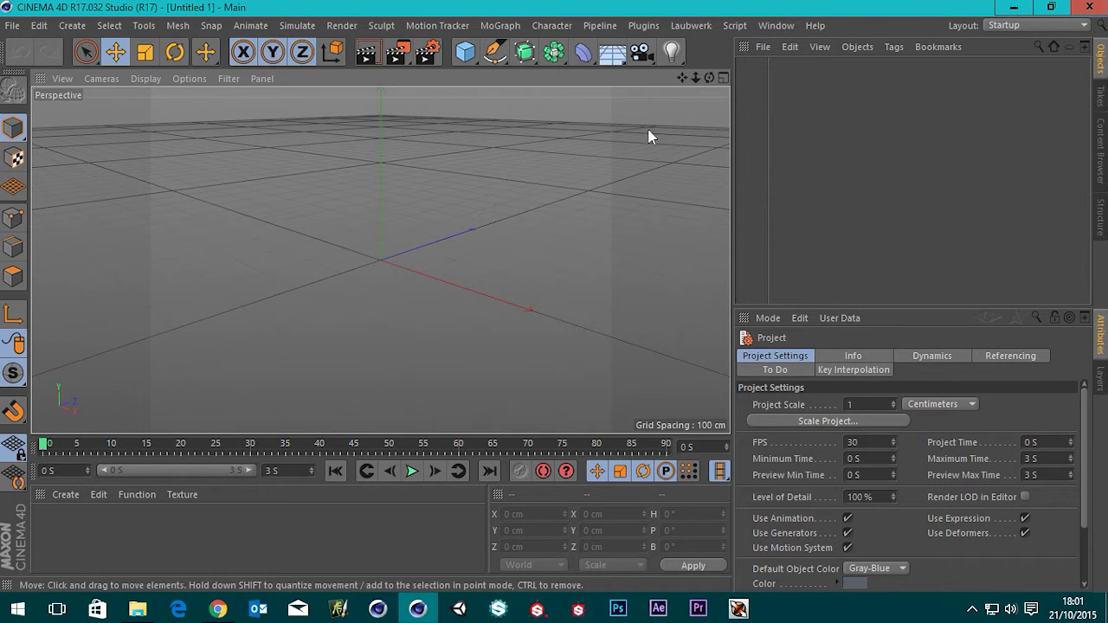
click(462, 56)
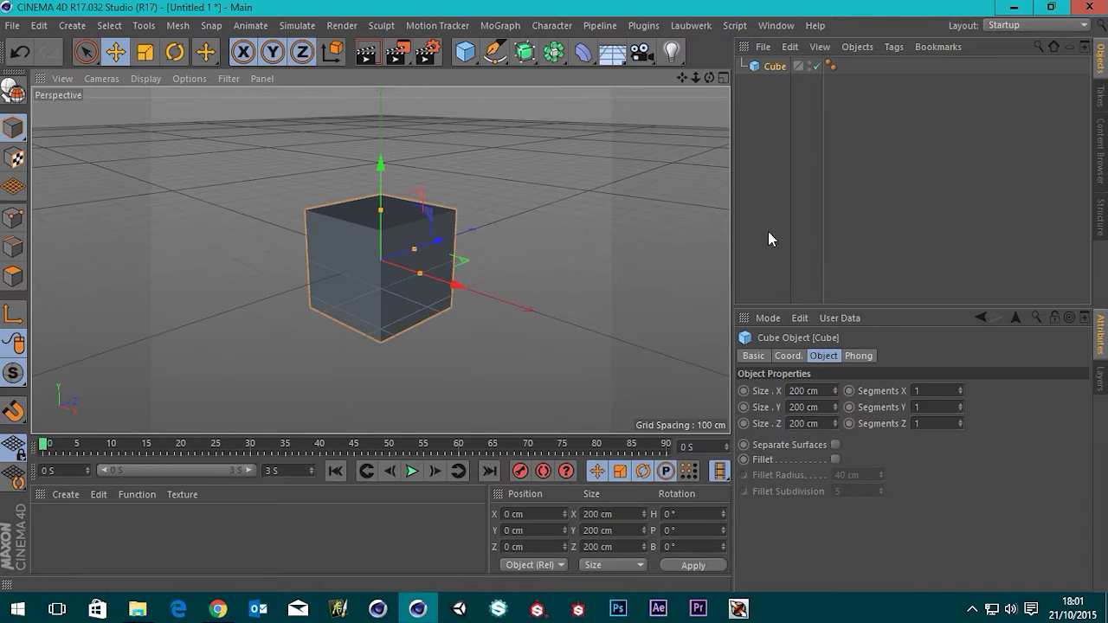
click(12, 25)
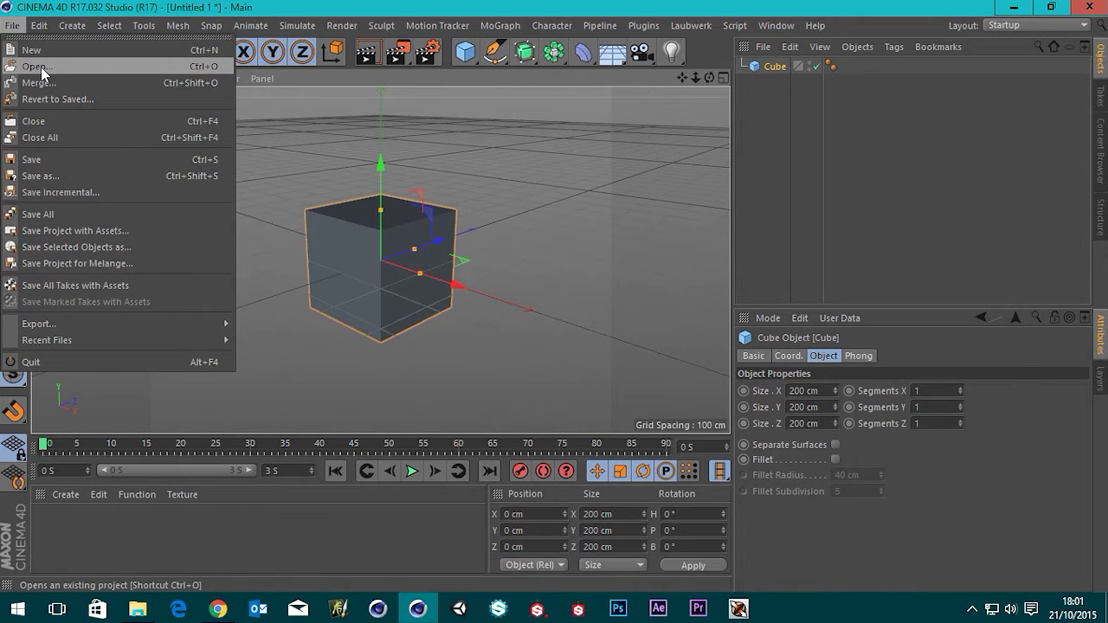
click(46, 50)
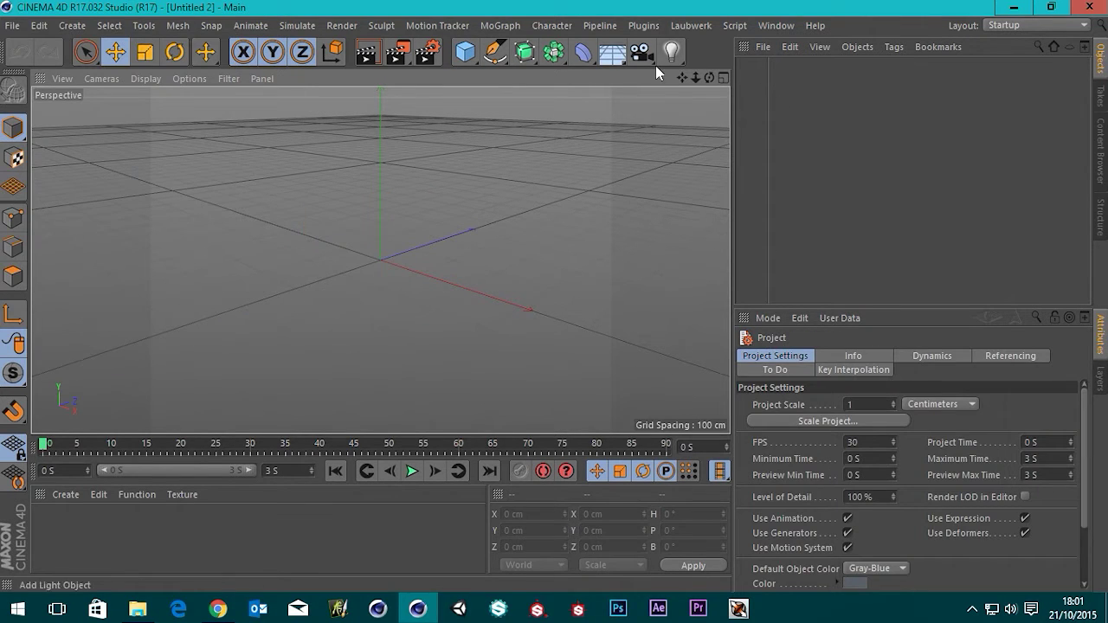
click(465, 51)
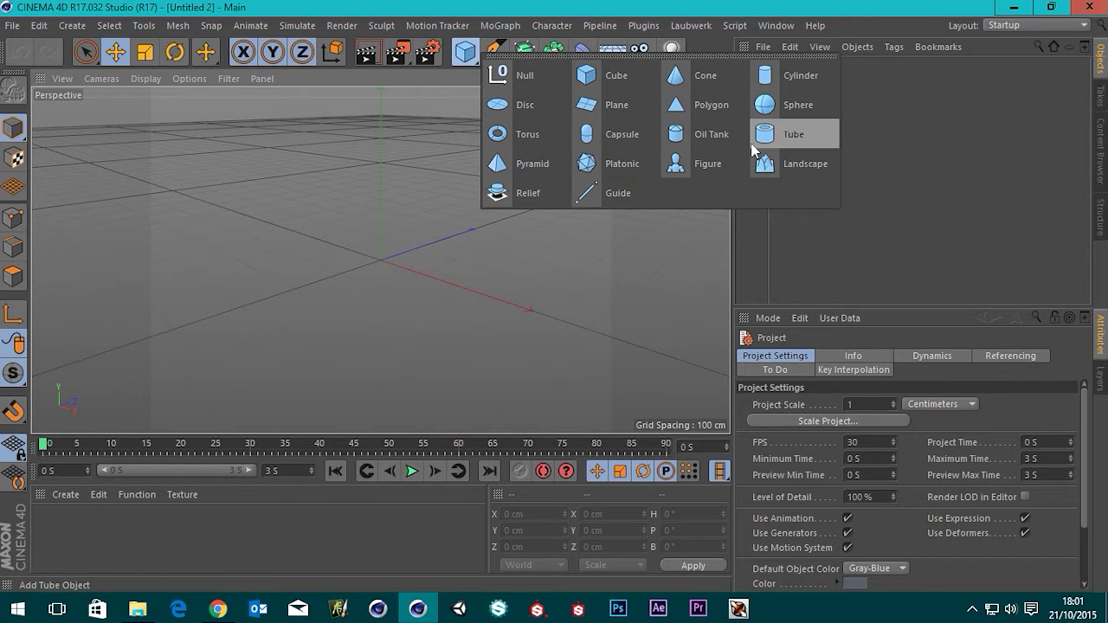
click(775, 107)
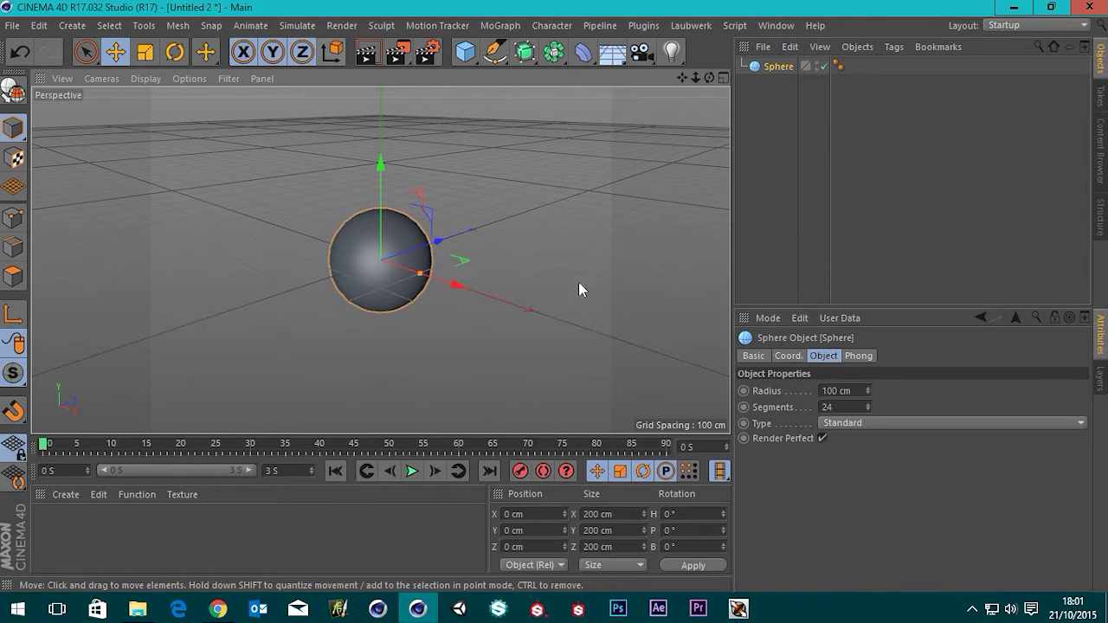
Switch back and forth between the Untitled 1 cube and Untitled 2 sphere scenes via the Window menu.
click(777, 26)
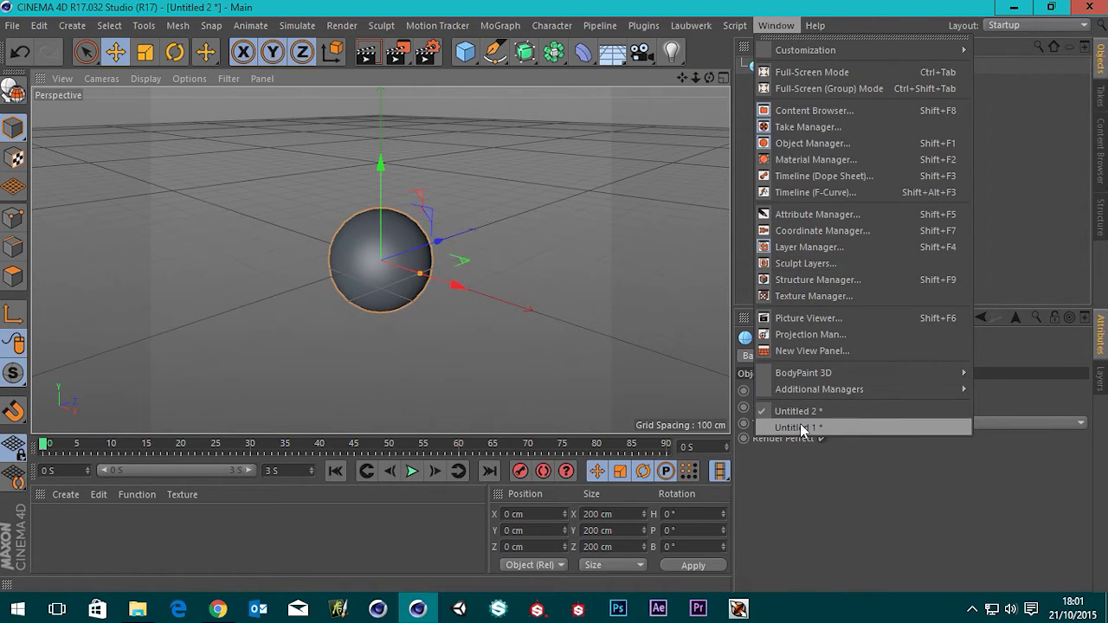
click(800, 429)
click(777, 27)
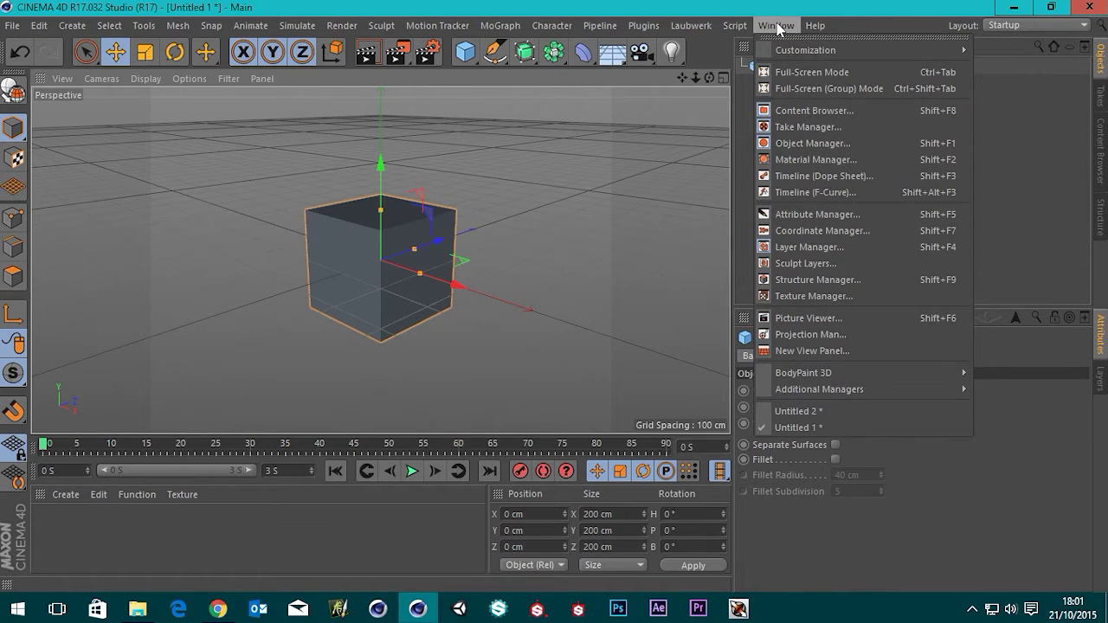
click(805, 412)
click(774, 26)
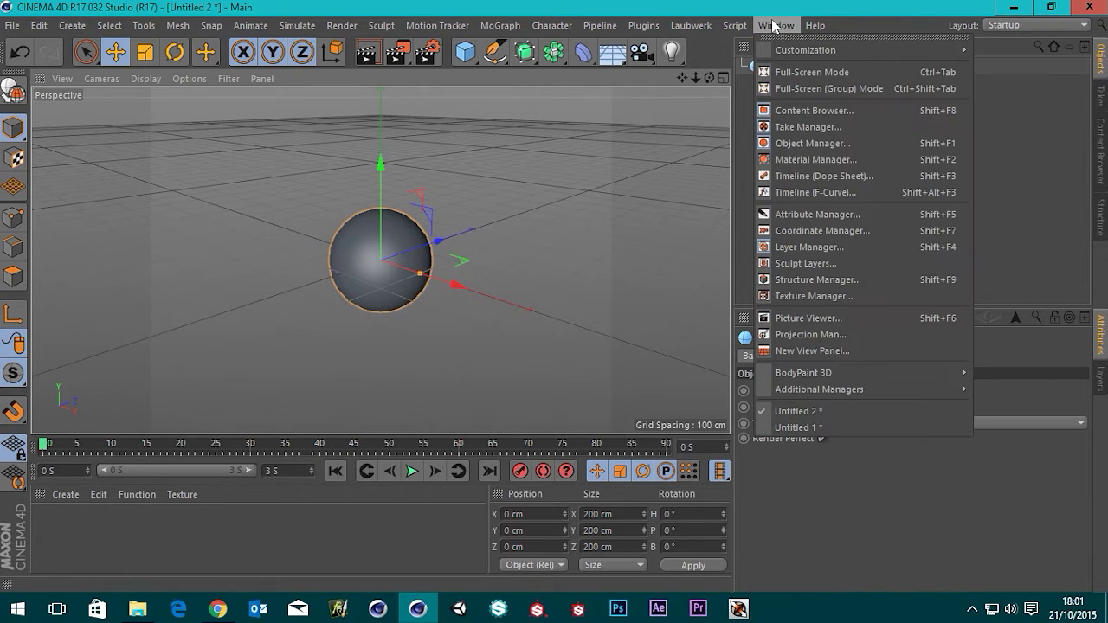
click(794, 428)
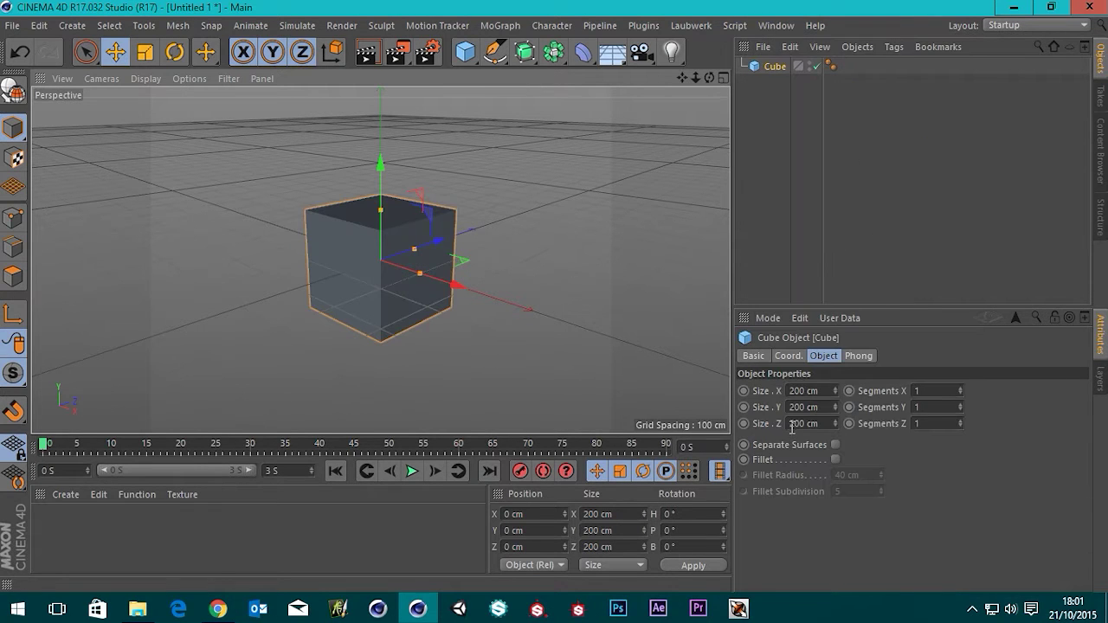
click(776, 25)
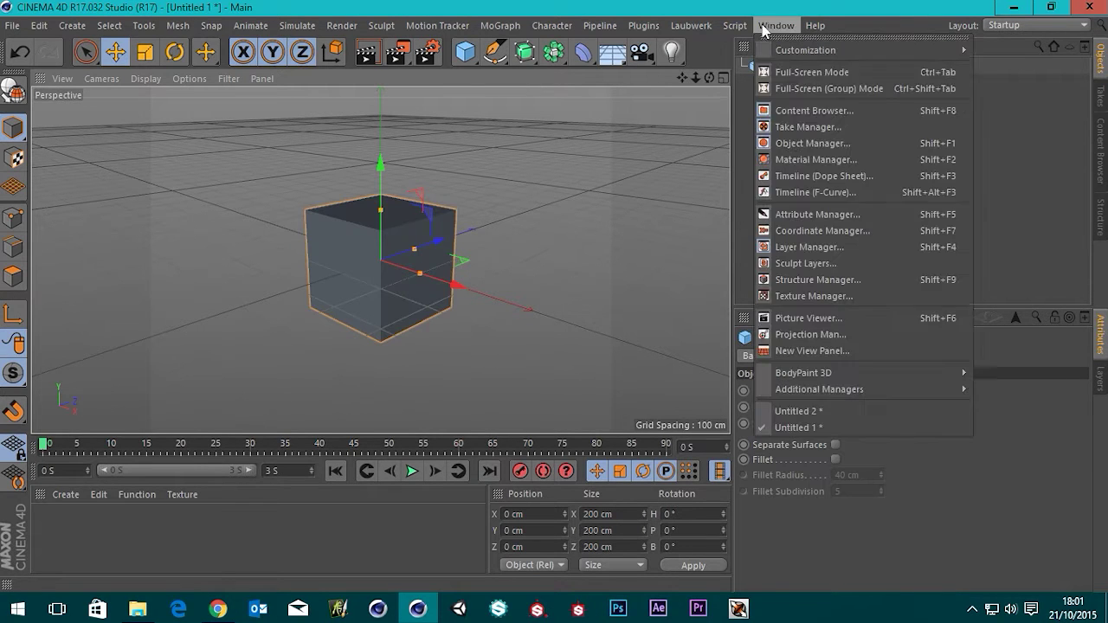
click(791, 412)
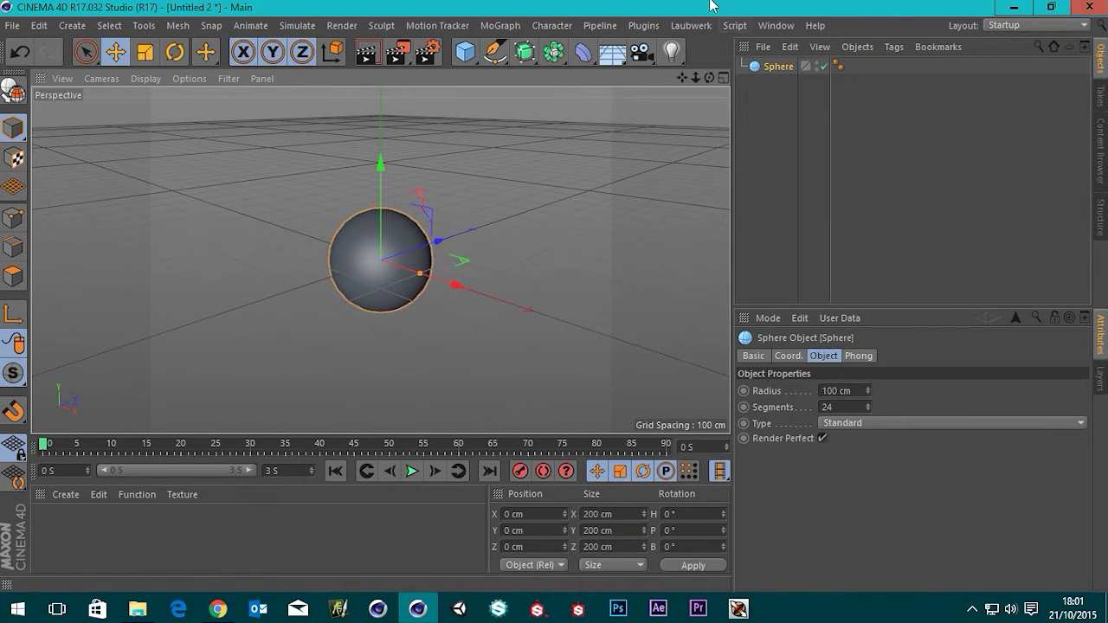
drag(678, 6, 613, 2)
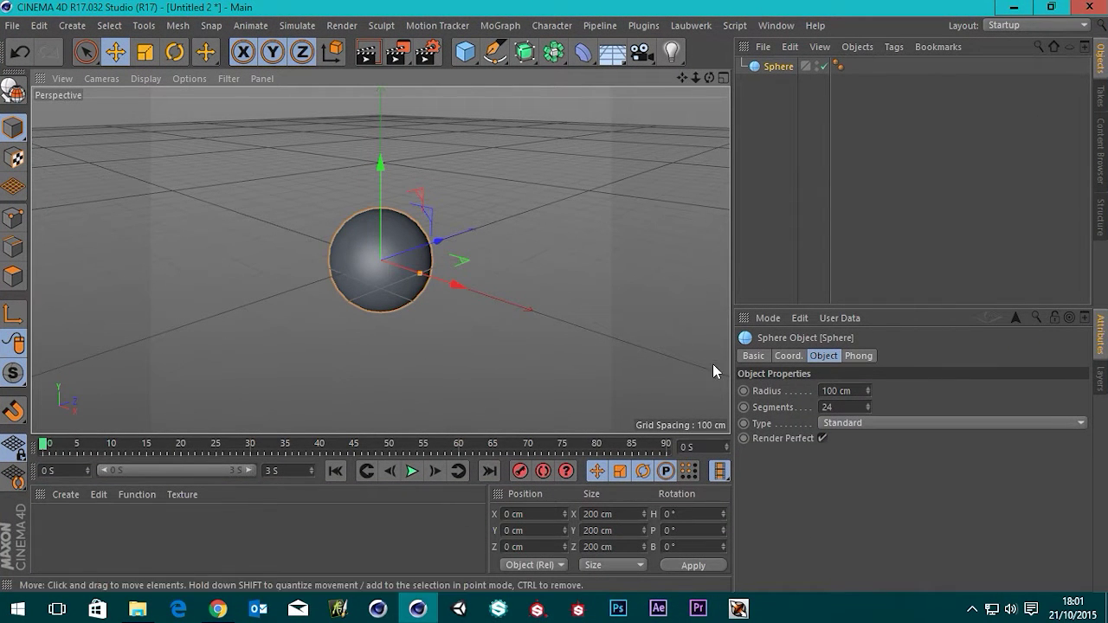
right_click(418, 612)
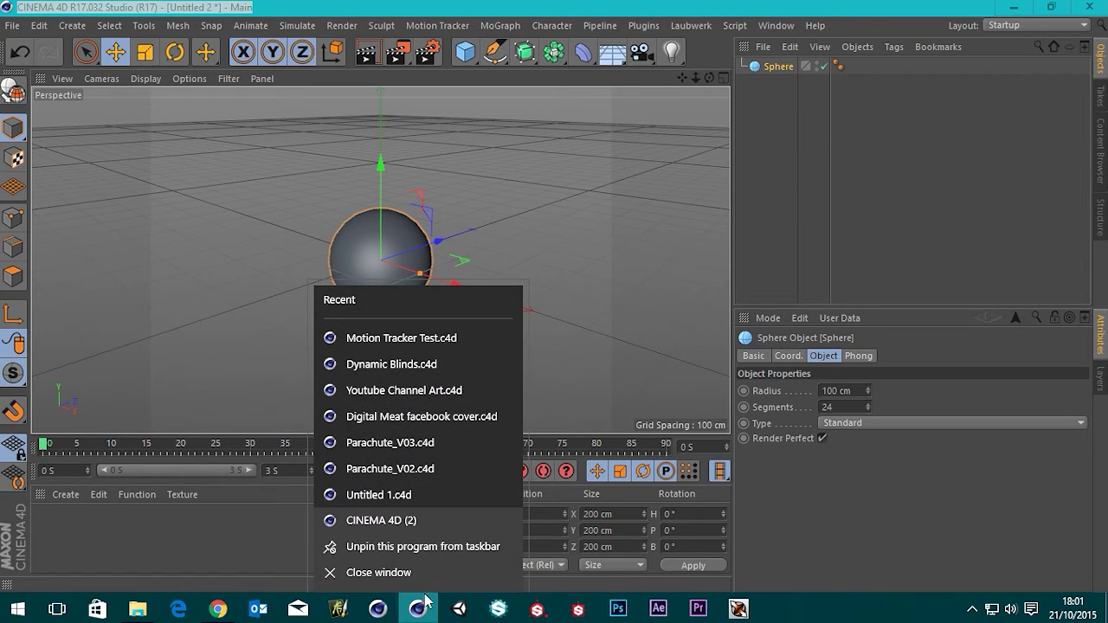
click(395, 522)
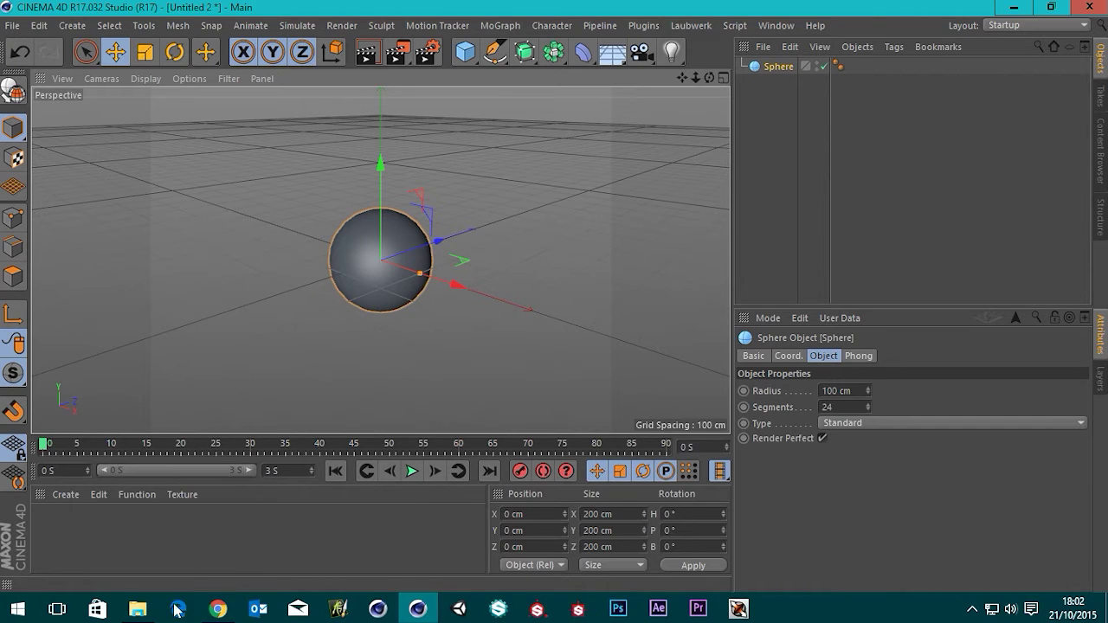
In File Explorer, browse to C:\Program Files\MAXON\CINEMA 4D R17.
click(138, 608)
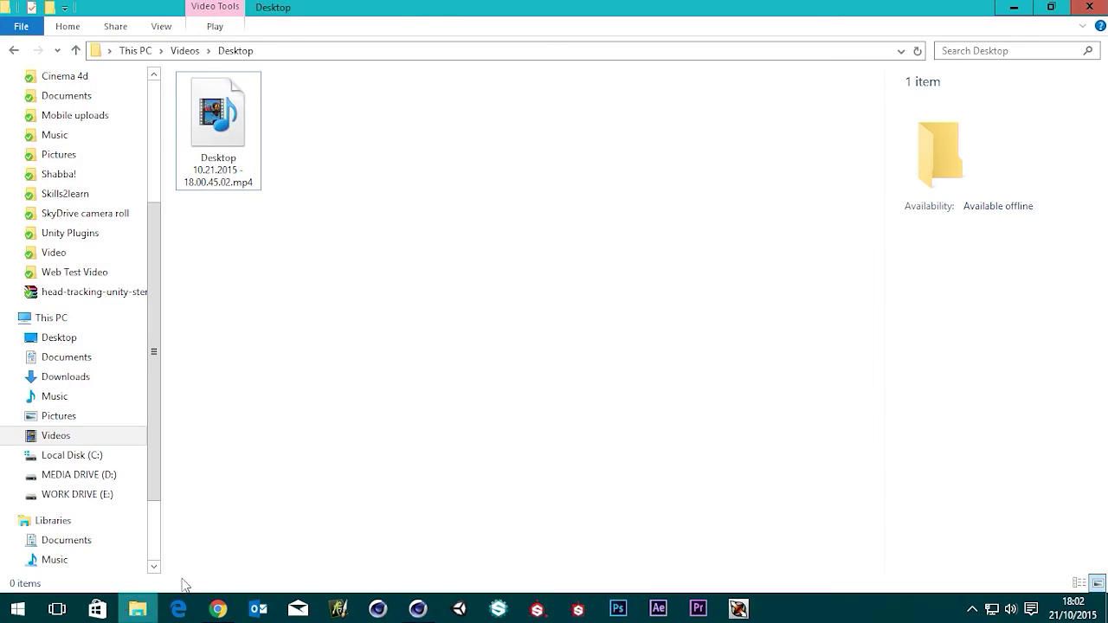
mouse_move(435, 7)
mouse_down()
mouse_move(435, 66)
mouse_move(435, 4)
mouse_up()
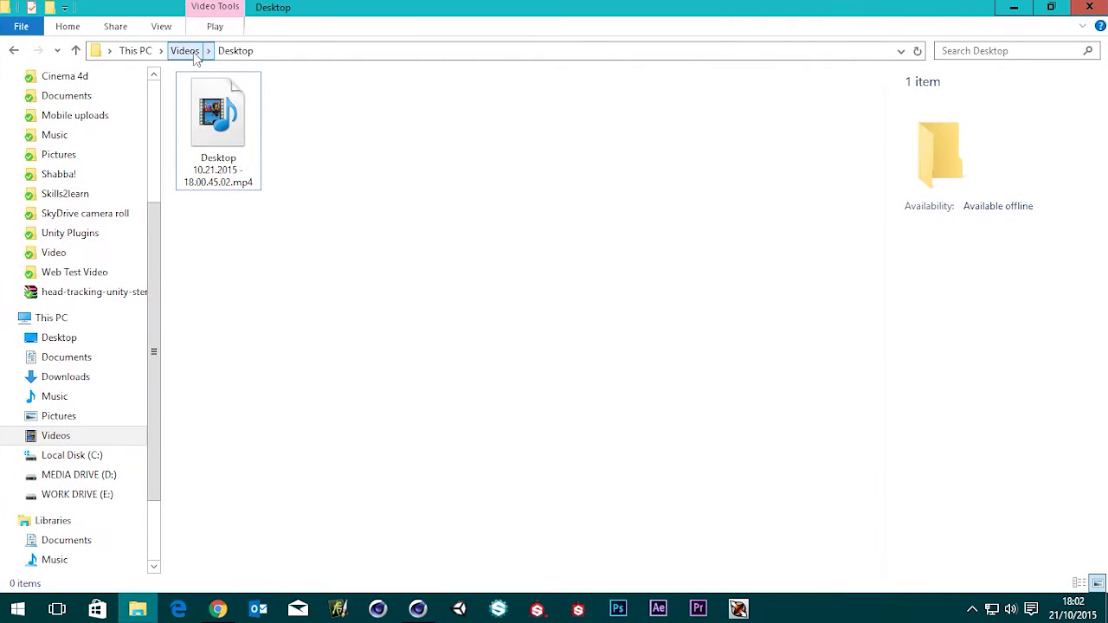
click(186, 52)
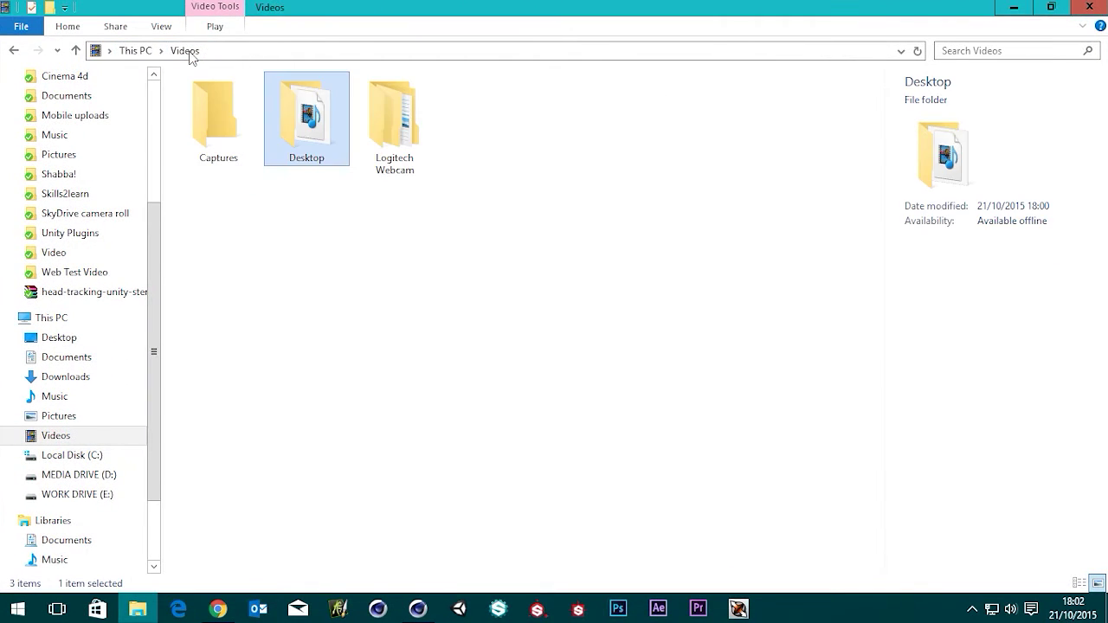
click(136, 52)
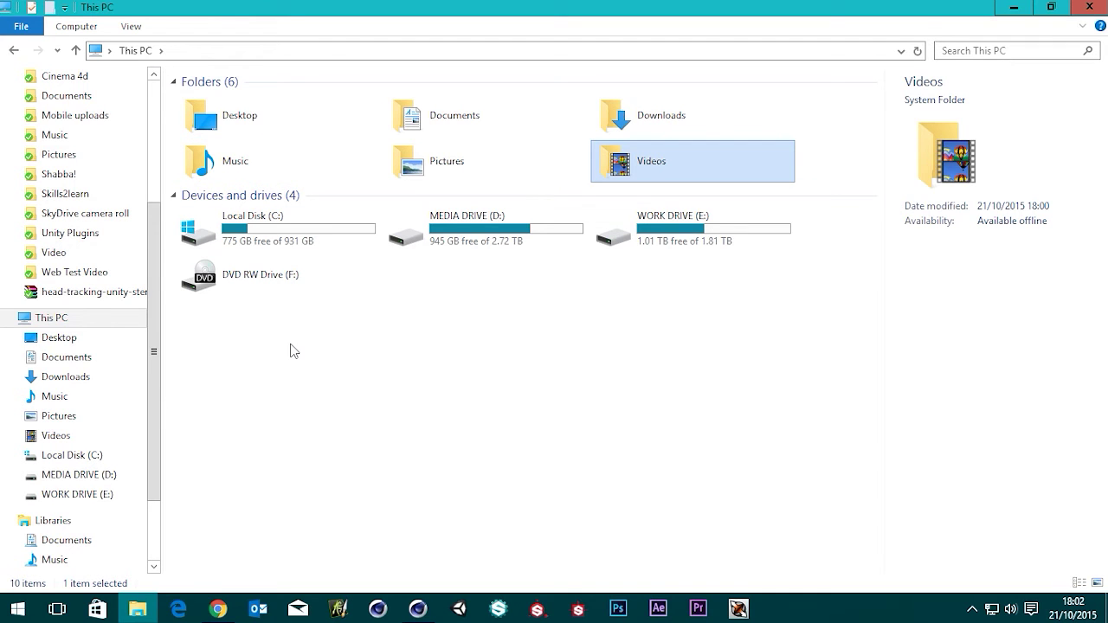
click(338, 404)
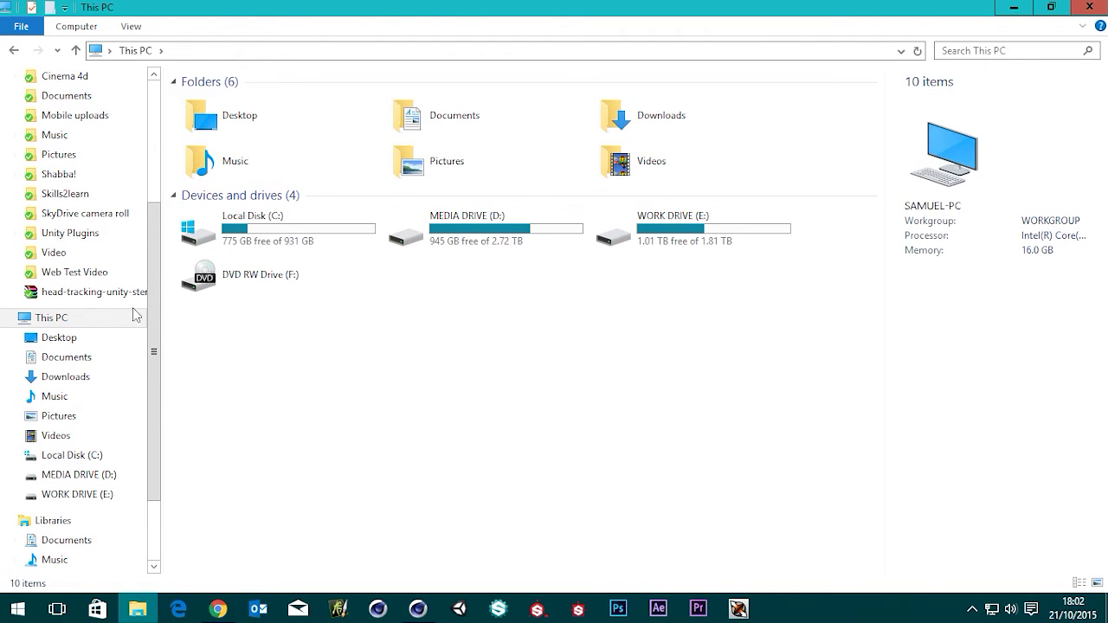
click(267, 238)
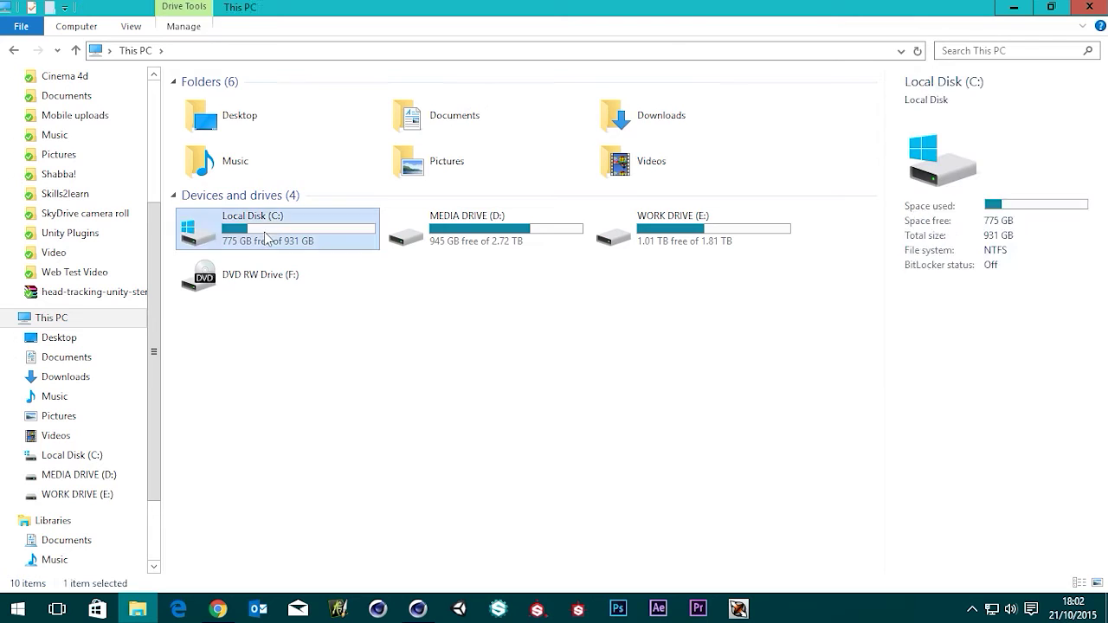
double_click(267, 238)
double_click(238, 141)
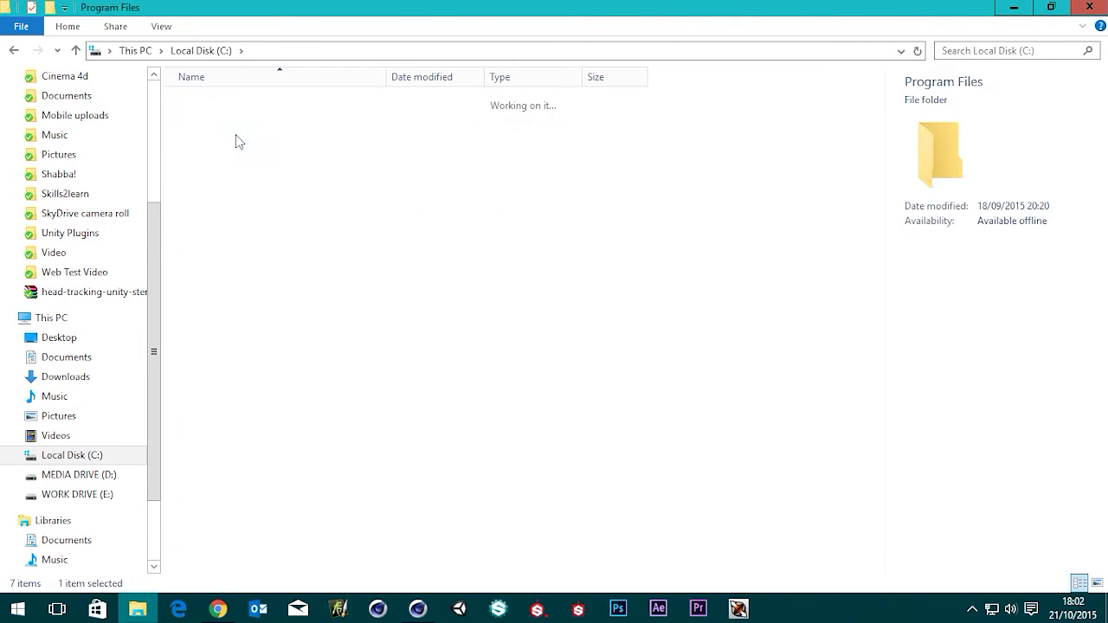
scroll(287, 242, down, 2)
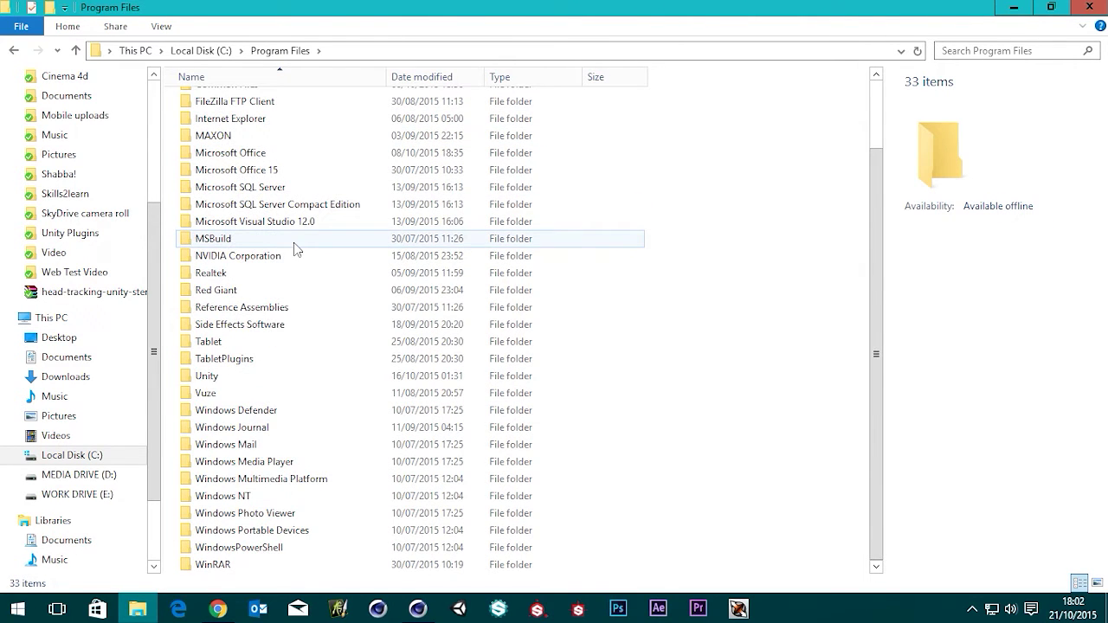
scroll(294, 249, up, 2)
double_click(279, 218)
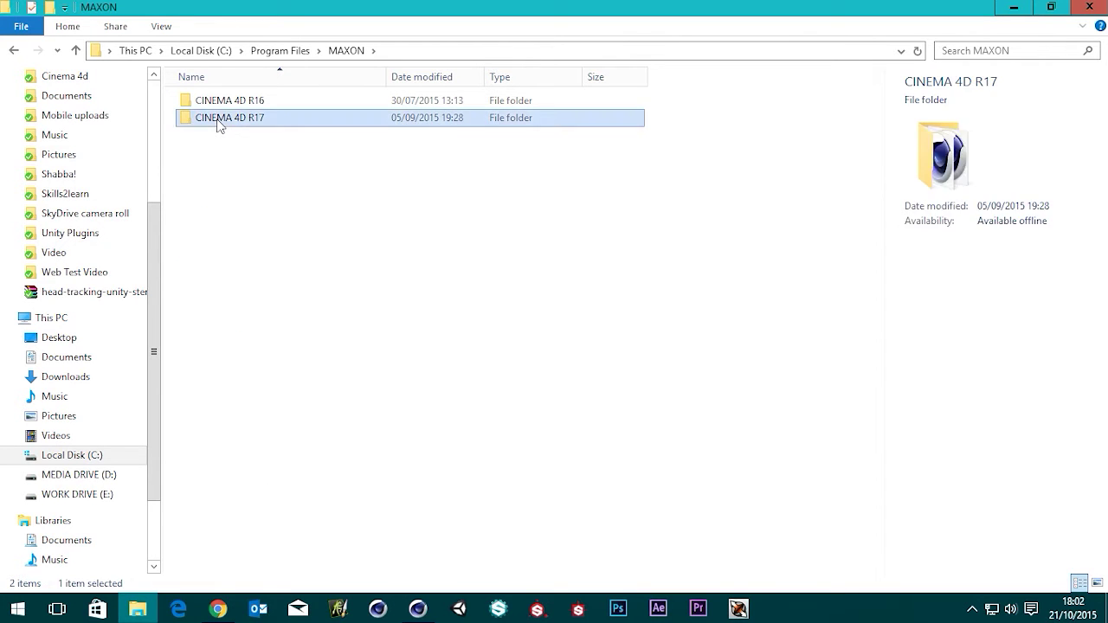
double_click(219, 125)
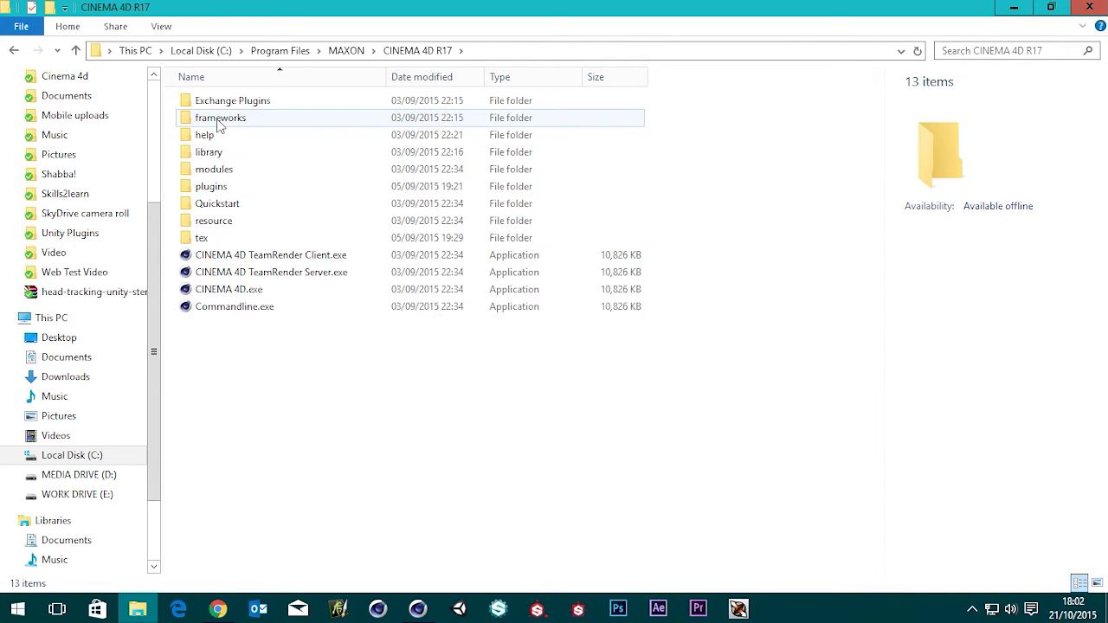
Send CINEMA 4D.exe to the desktop as a shortcut.
click(232, 293)
right_click(232, 292)
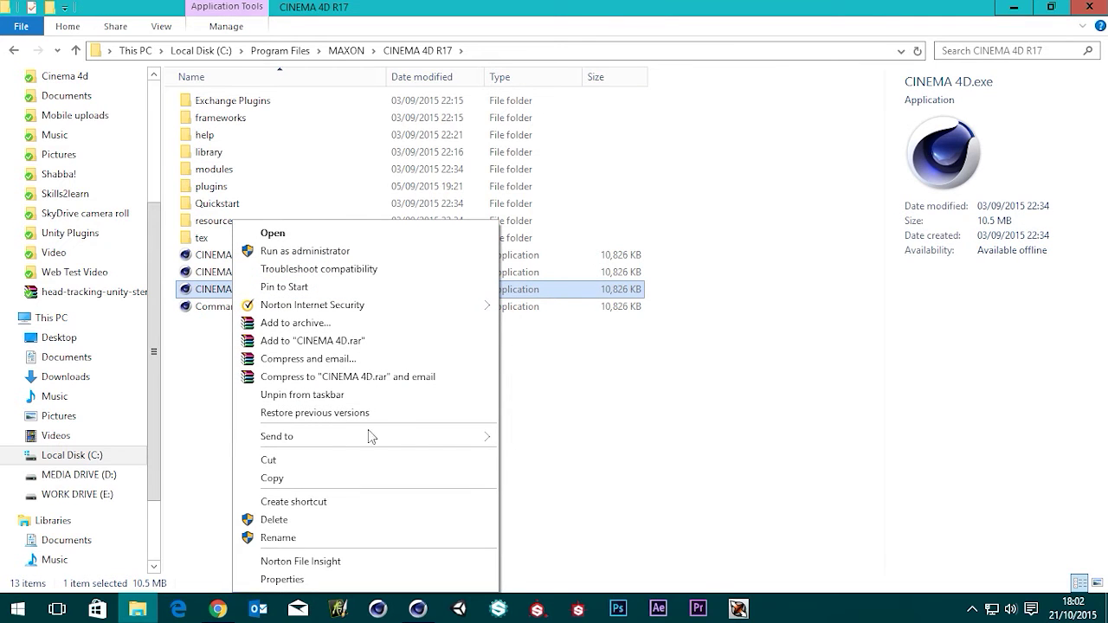
mouse_move(382, 436)
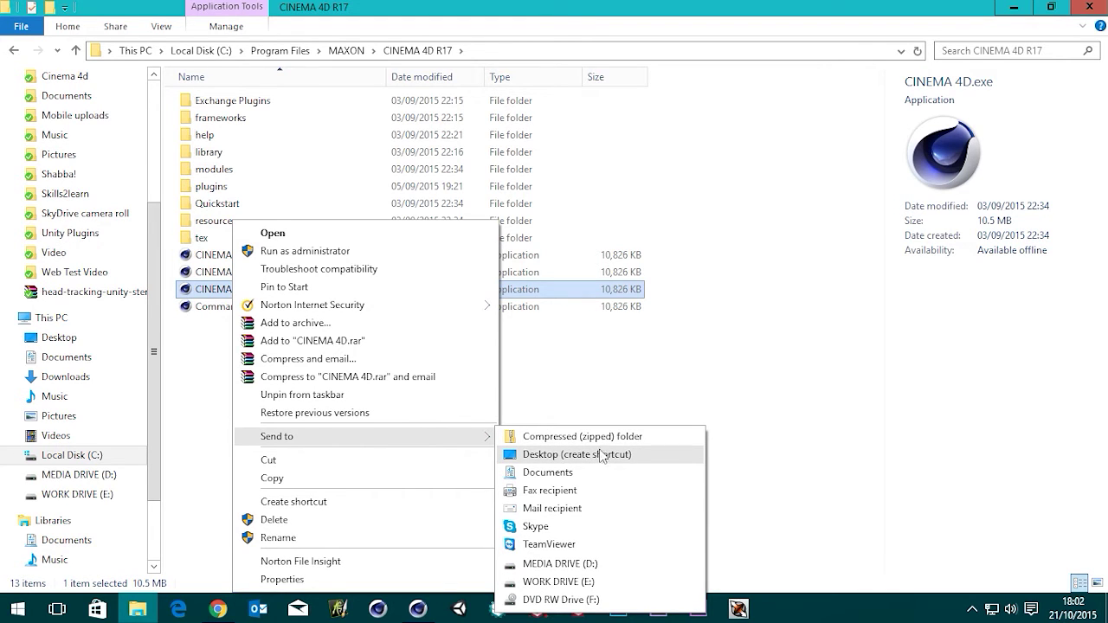
click(598, 459)
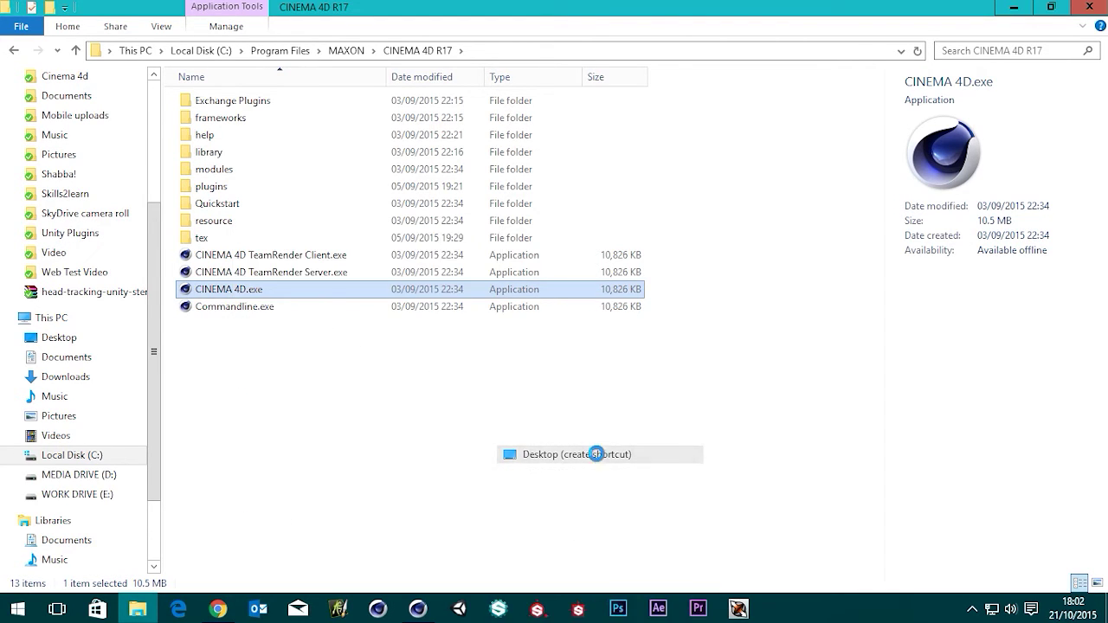
click(588, 456)
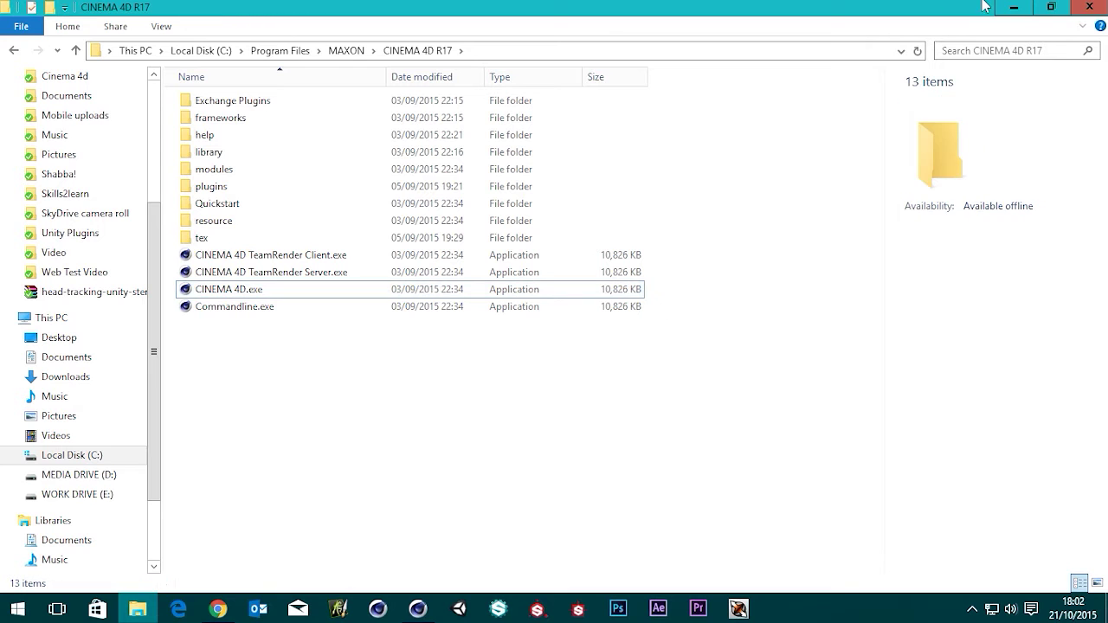
Close the CINEMA 4D R17 folder and minimize Cinema 4D to show the new desktop shortcut.
click(1088, 7)
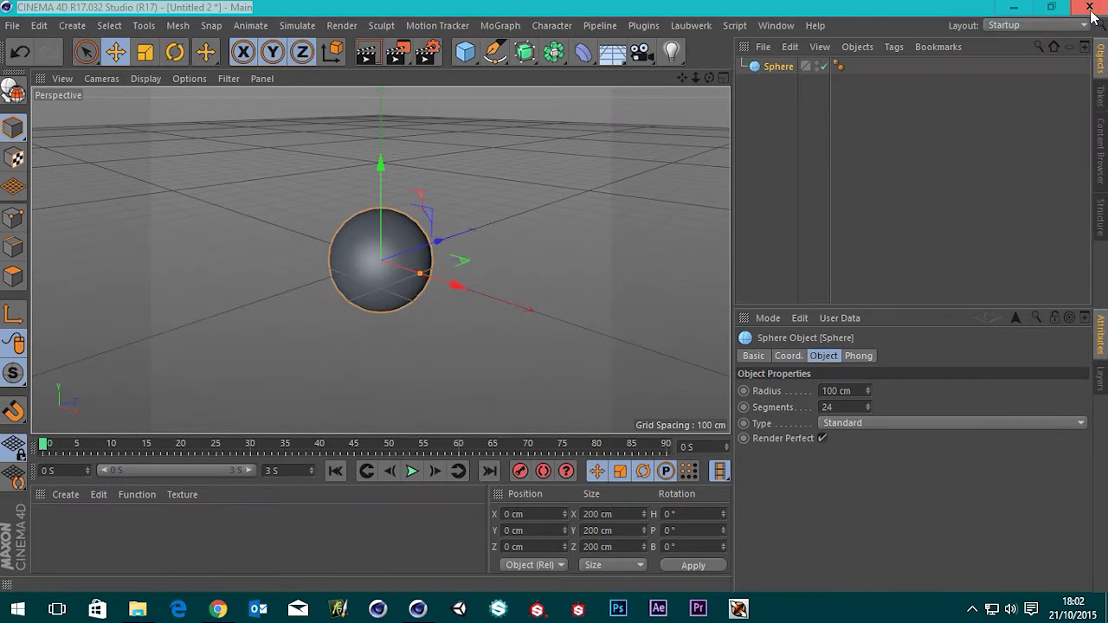
click(1014, 7)
click(415, 210)
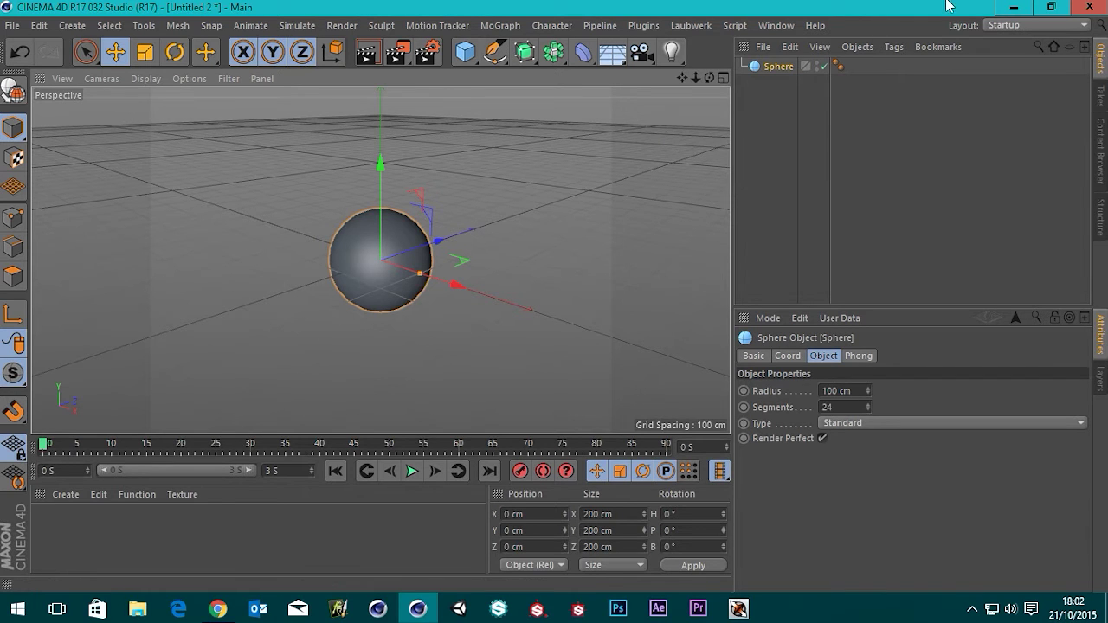
click(1017, 9)
Append ' -parallel' to the Target in the Cinema 4D shortcut's Properties, then Apply and OK.
right_click(426, 212)
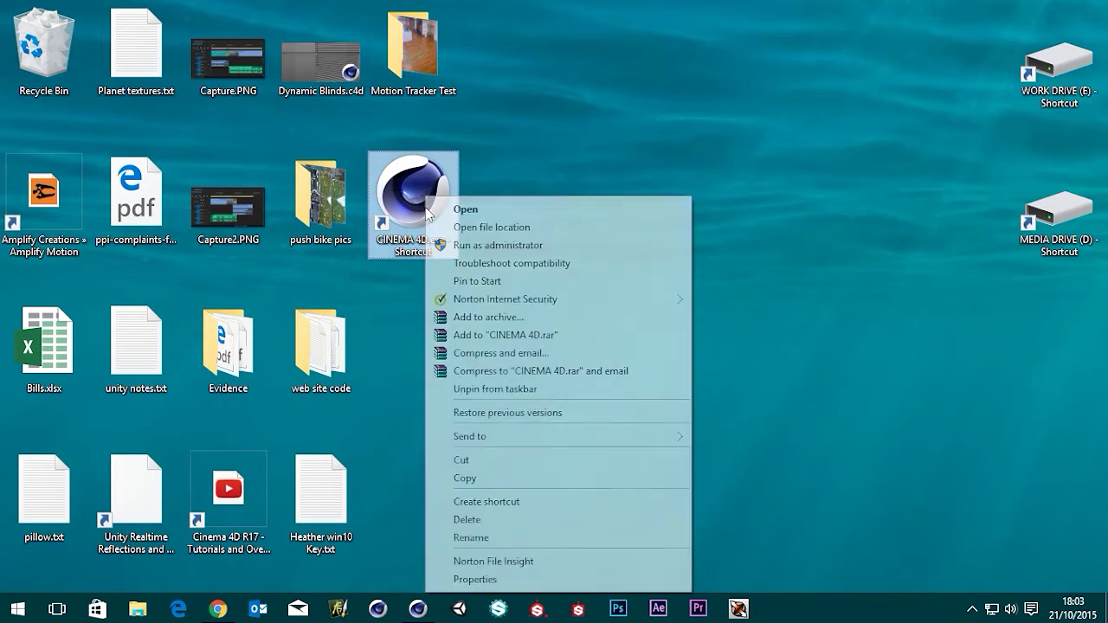
right_click(424, 192)
click(493, 575)
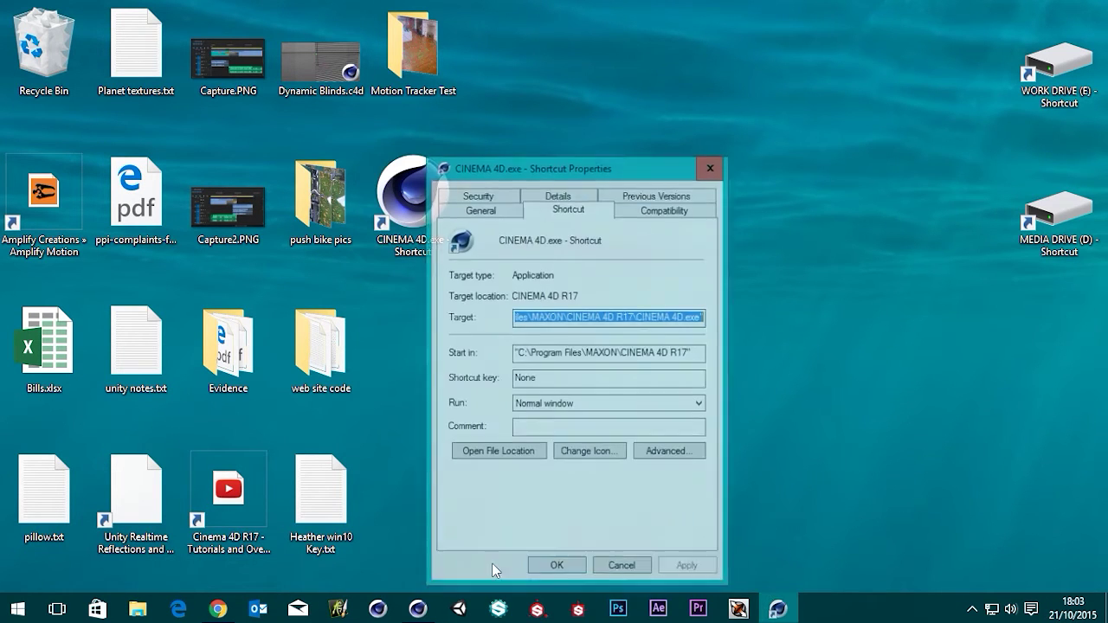
drag(547, 170, 427, 69)
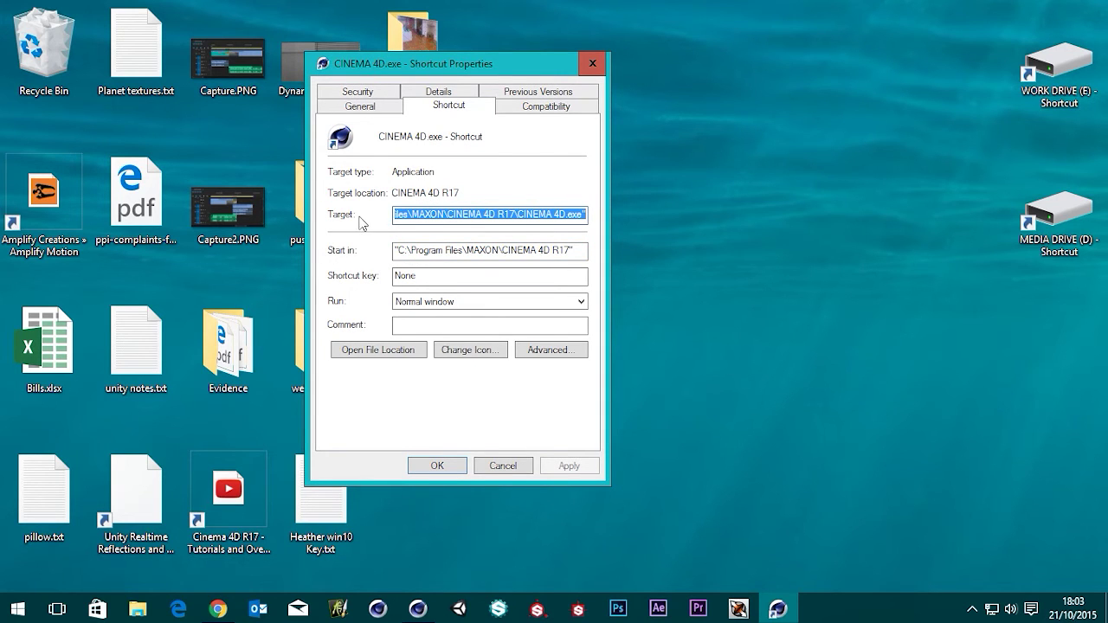
click(473, 218)
drag(500, 213, 301, 216)
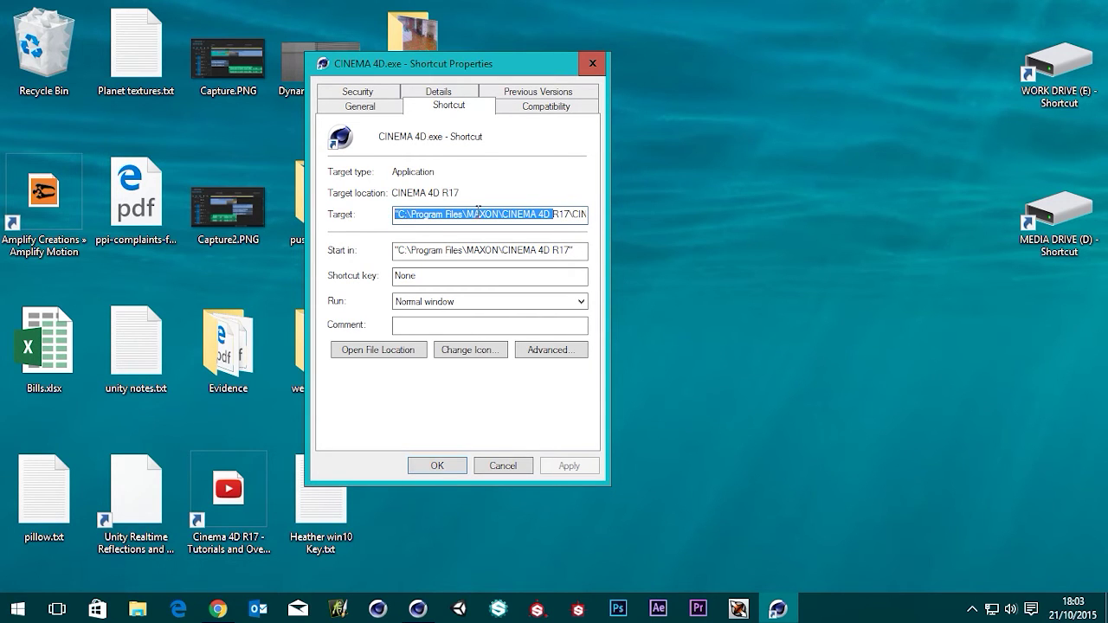
drag(525, 214, 612, 212)
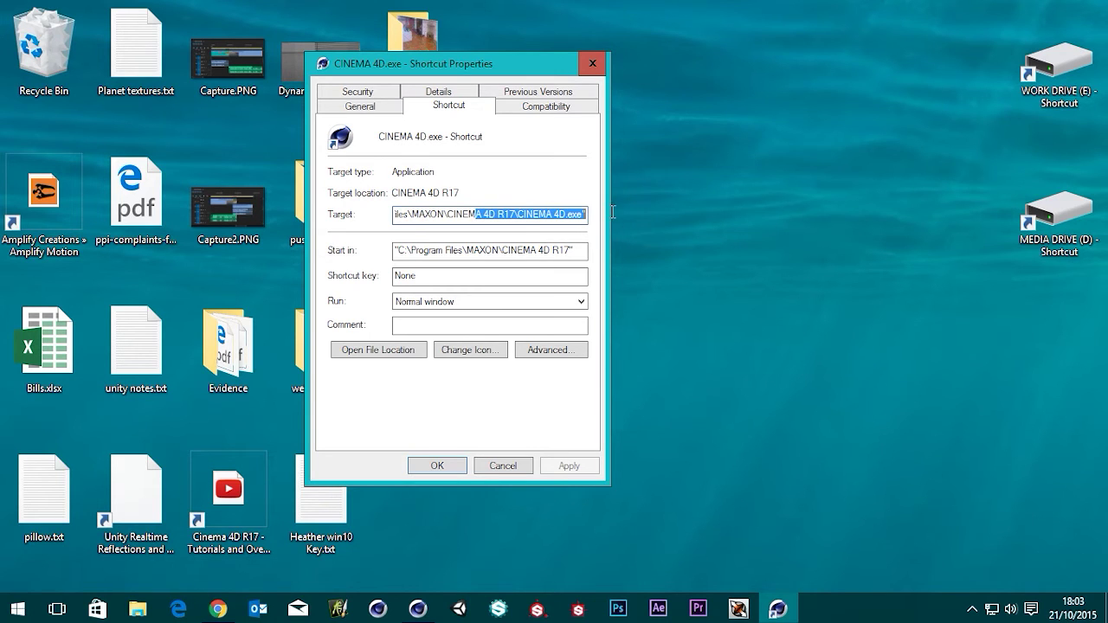
click(585, 216)
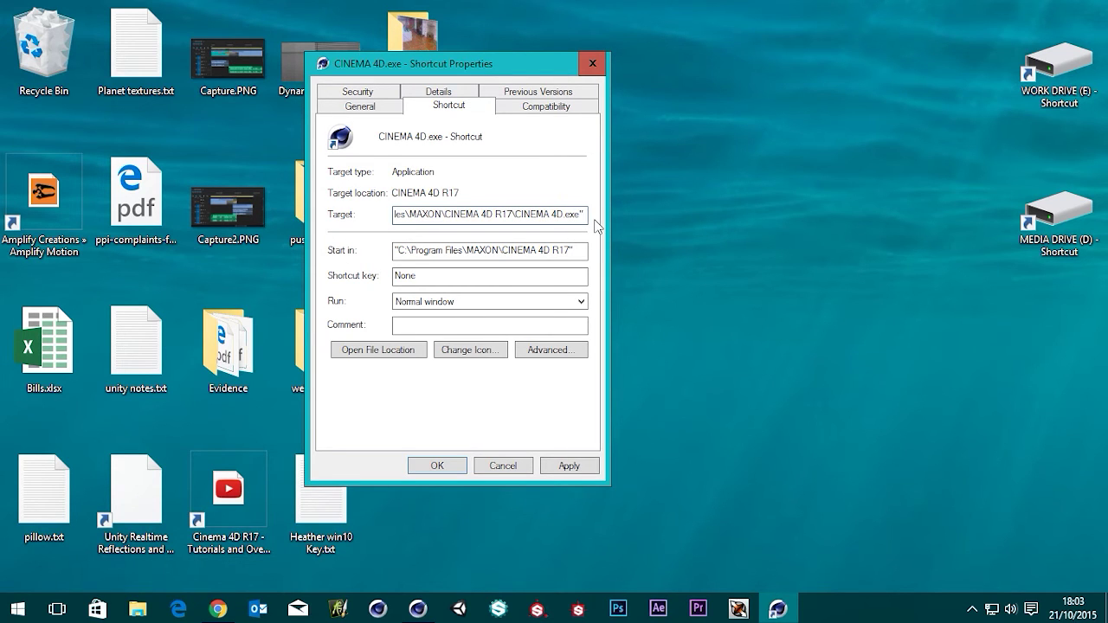
text(-parallel)
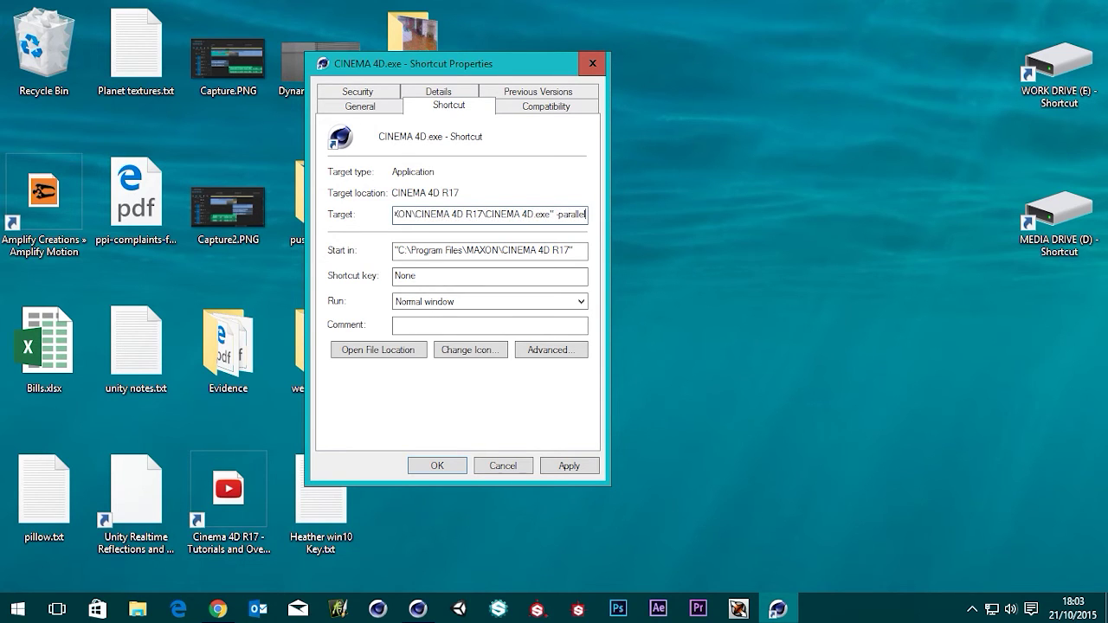
click(560, 468)
click(437, 465)
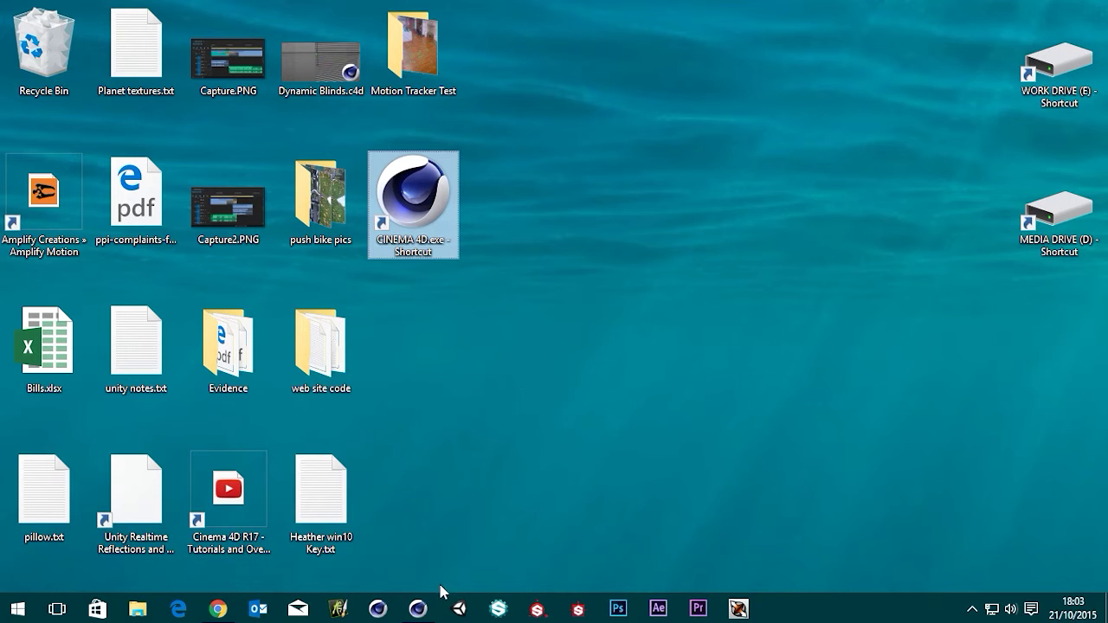
Launch a second Cinema 4D from the shortcut; snap the sphere scene left, the empty Untitled 1 right.
double_click(413, 203)
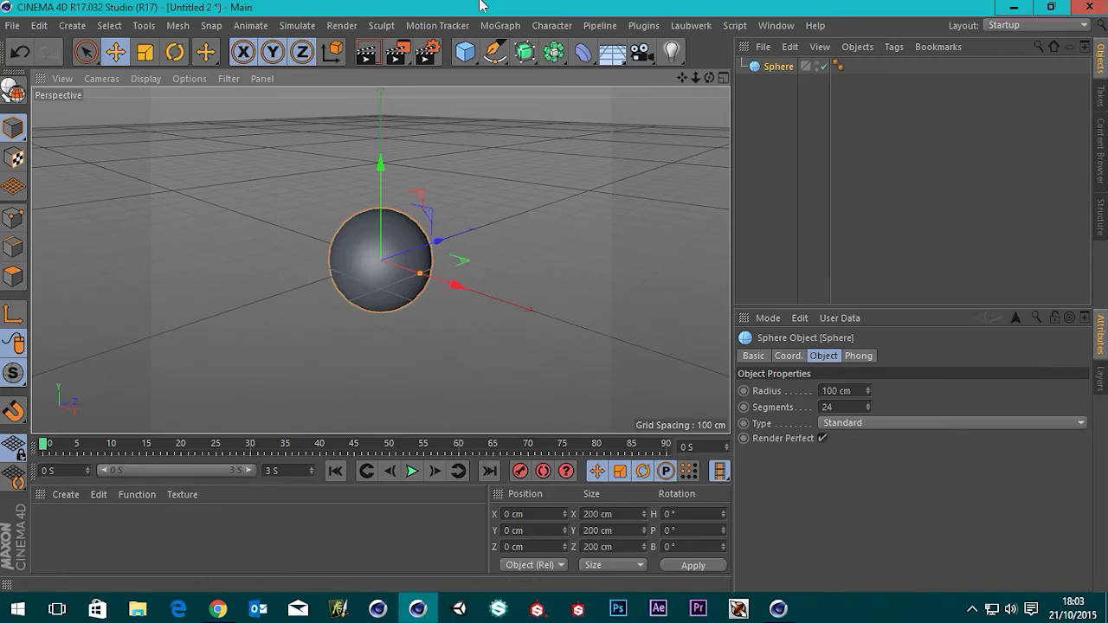
drag(482, 6, 1, 104)
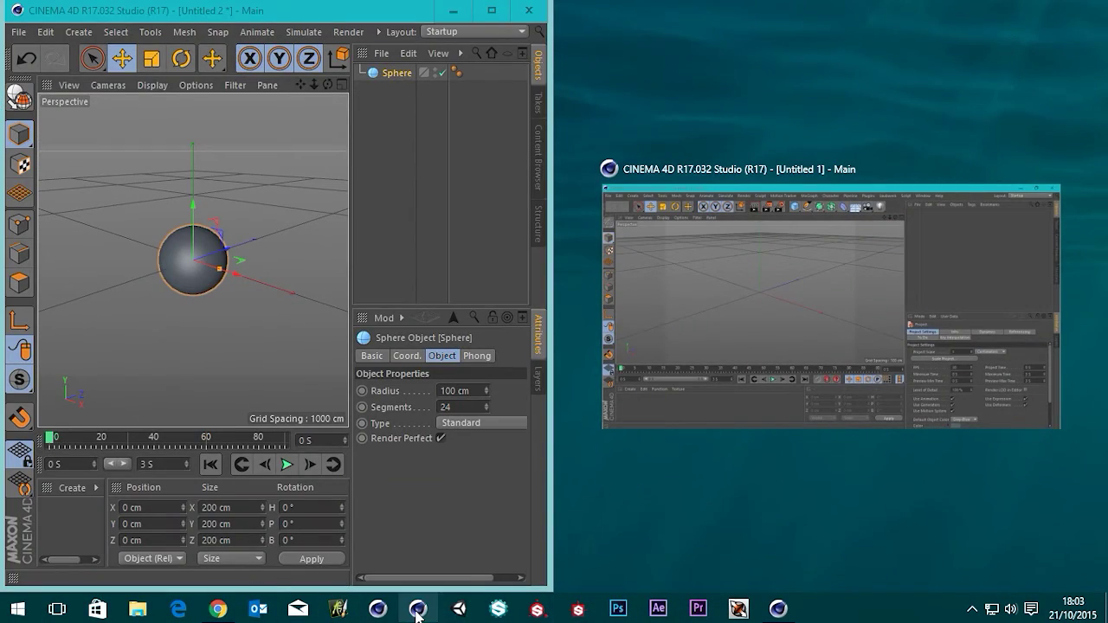
click(421, 563)
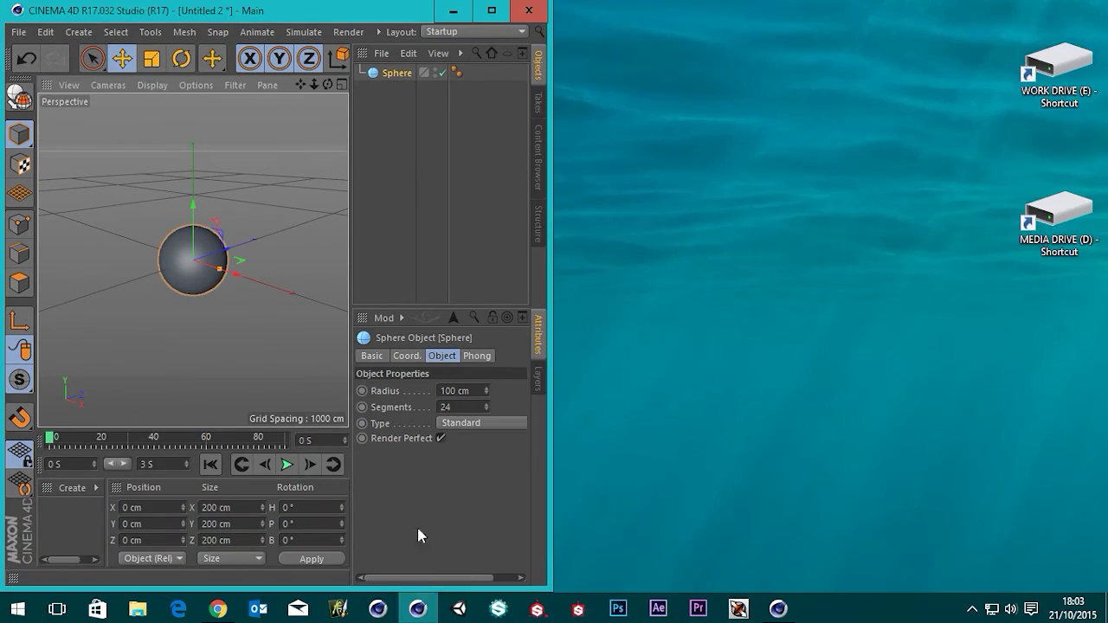
key(super+Left)
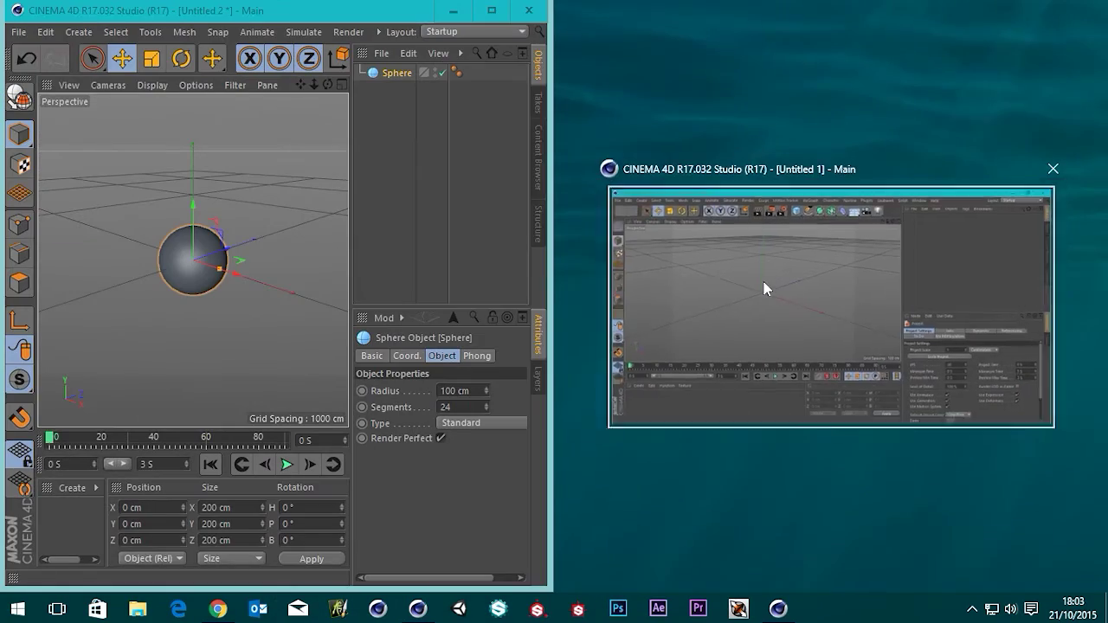
click(763, 282)
Maximize and restore both Cinema 4D windows, then minimize the sphere scene window.
double_click(706, 18)
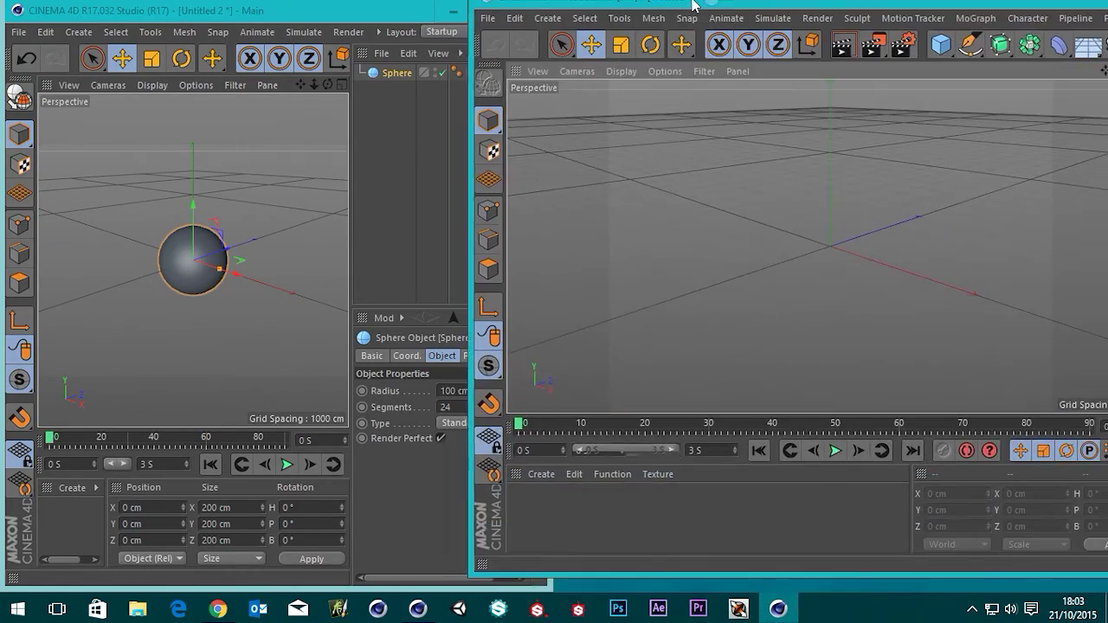
double_click(678, 7)
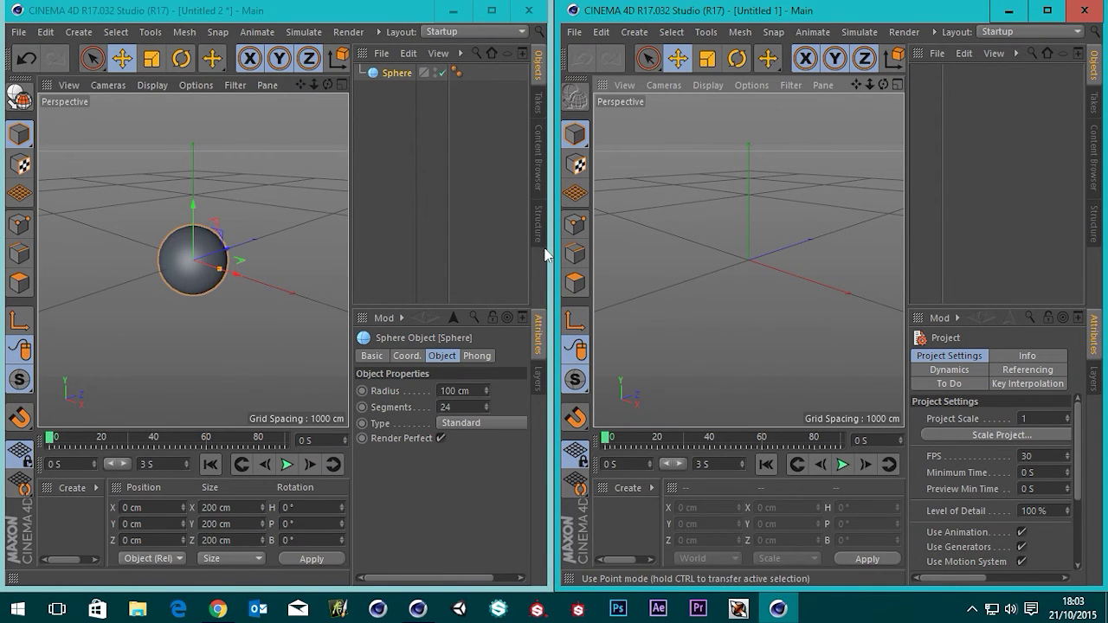
drag(550, 256, 1038, 245)
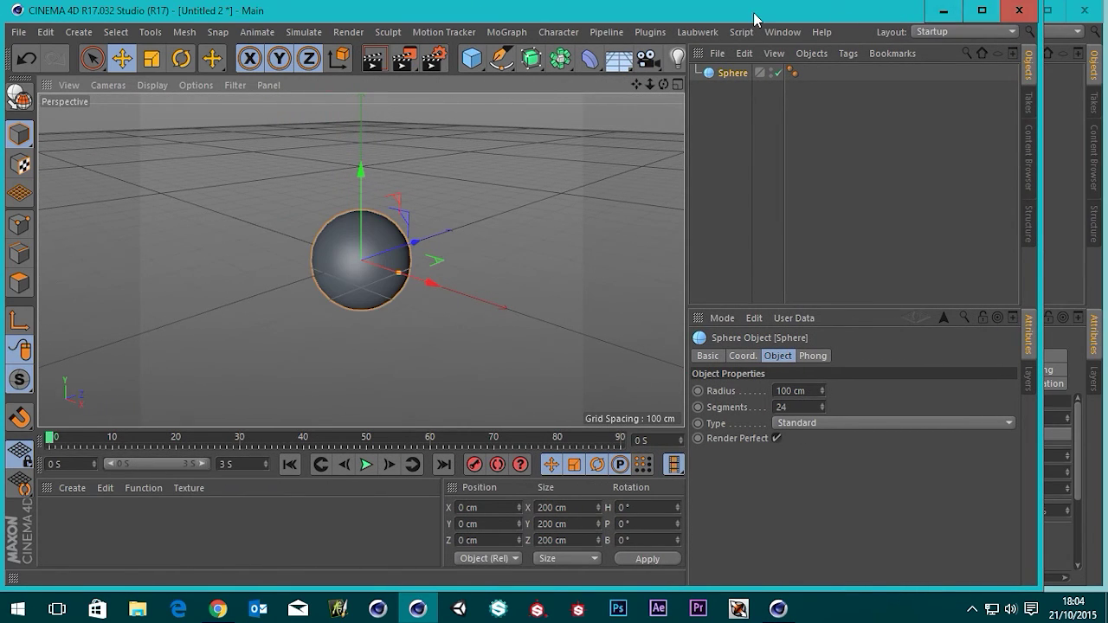
click(981, 10)
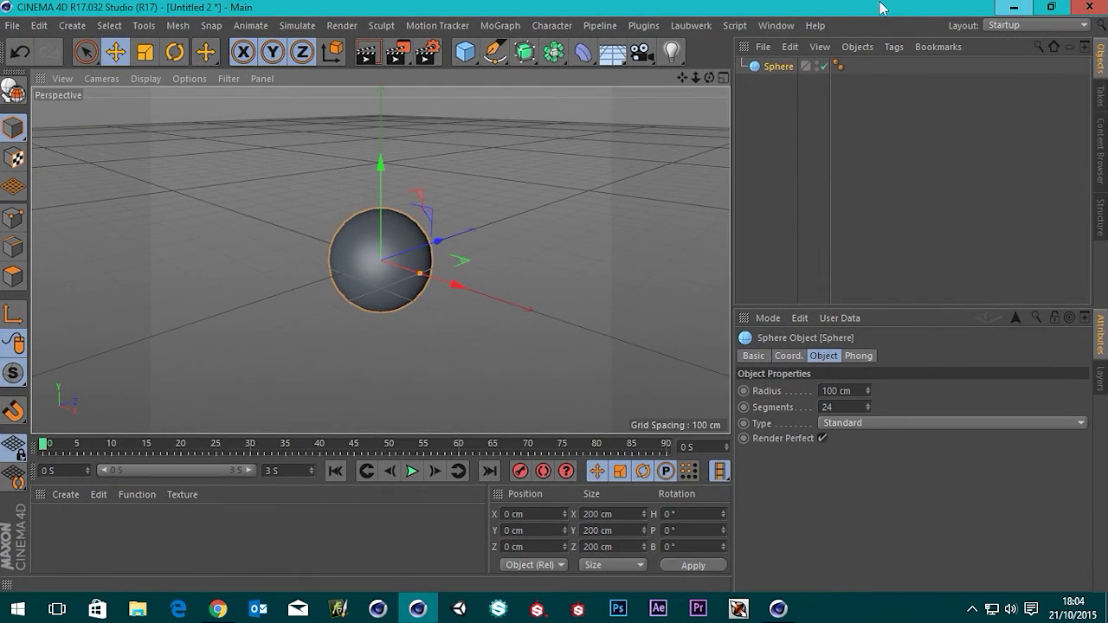
double_click(906, 11)
click(453, 10)
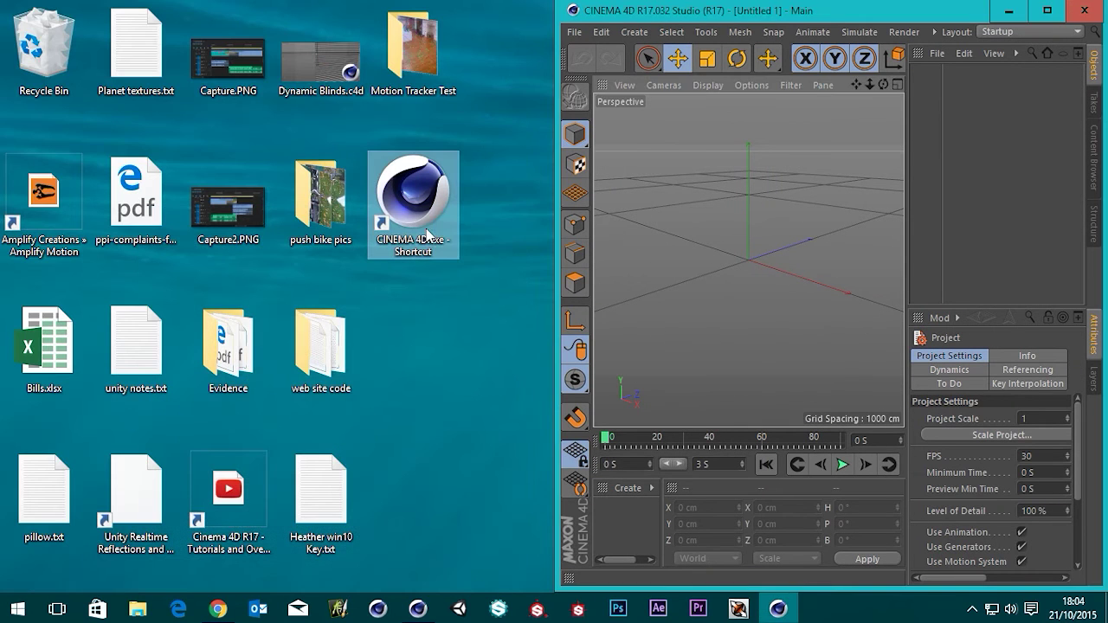